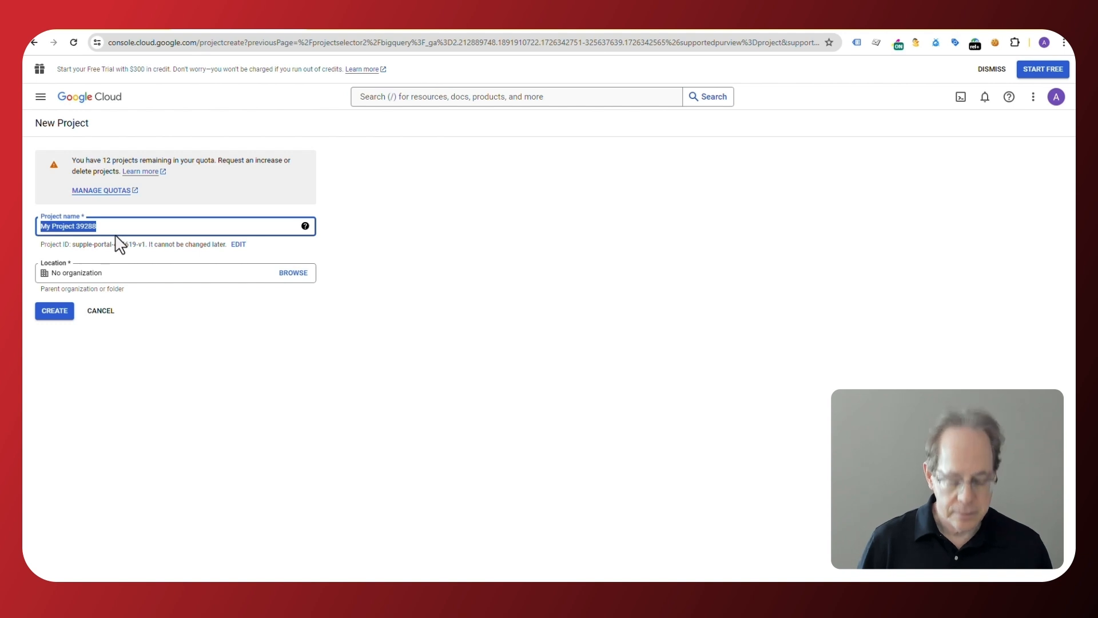
# Step: Name the new Google Cloud project CXL Example, create it, and dismiss the BigQuery welcome message
pyautogui.press('BackSpace')
pyautogui.write('CXL E')
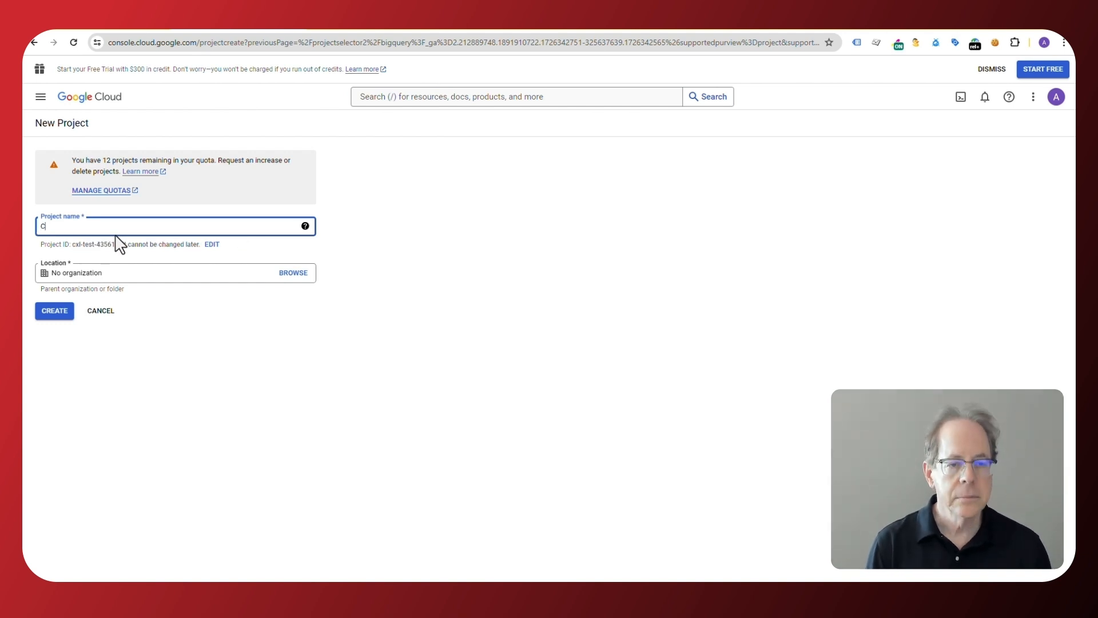
pyautogui.write('xample')
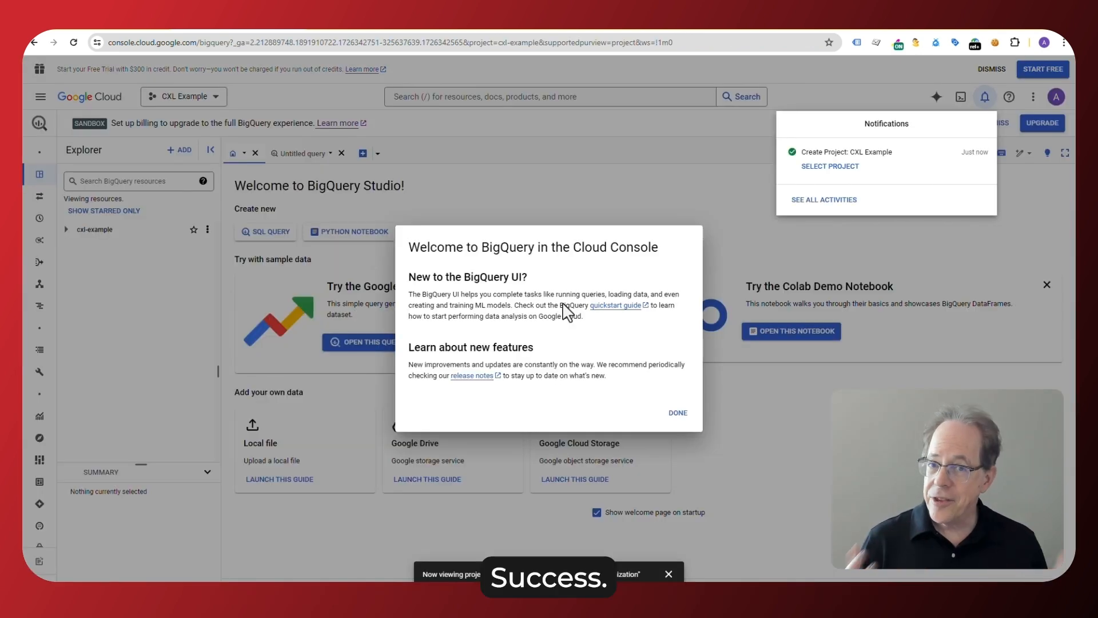
pyautogui.click(678, 413)
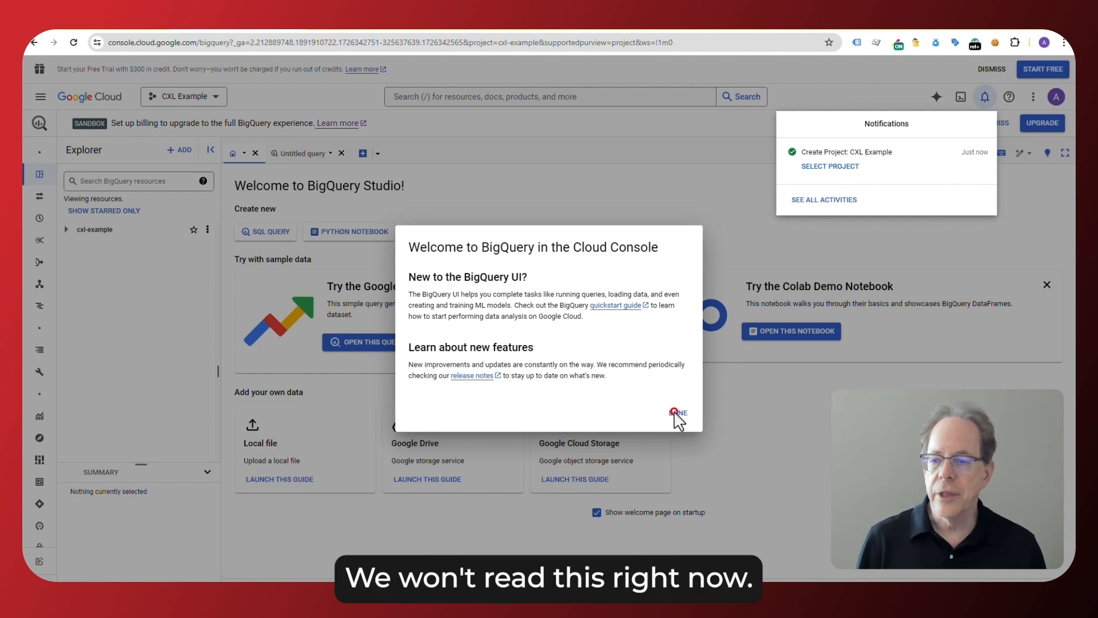
pyautogui.click(678, 413)
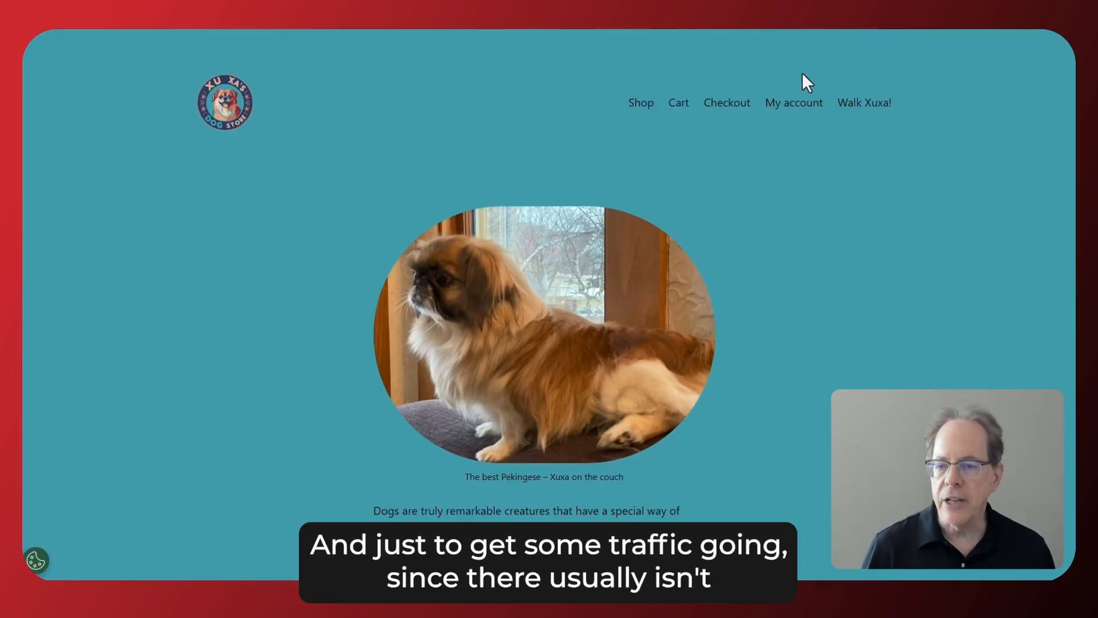
# Step: On the Xuxa dog store site, visit the My account, Walk Xuxa!, Cart and Shop pages and add the Super Hero Dog Toy to the cart
pyautogui.click(800, 103)
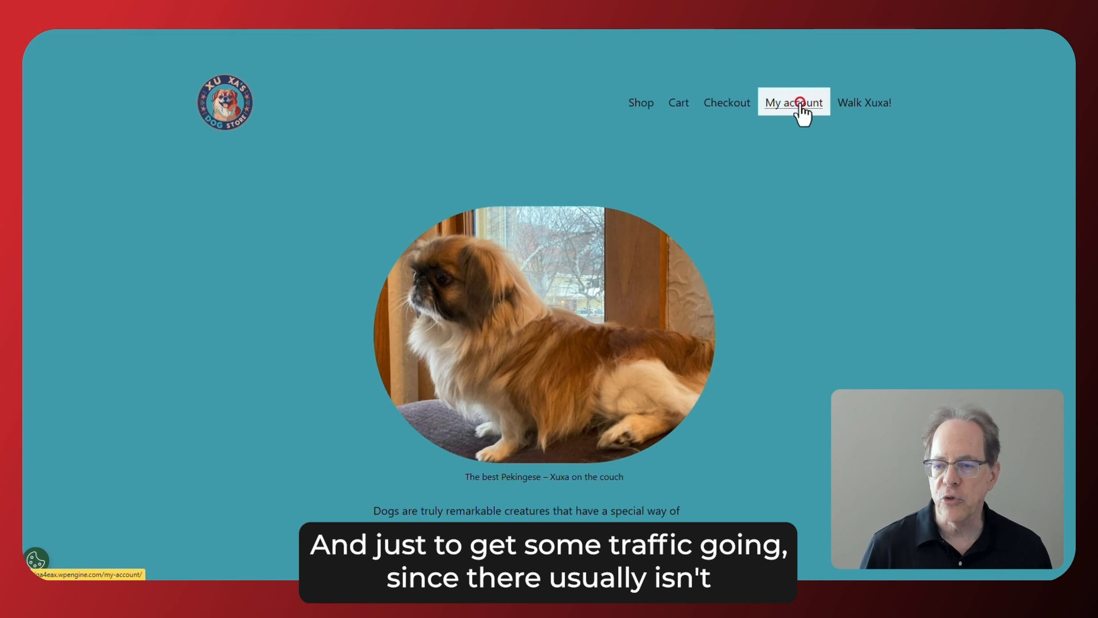
pyautogui.click(865, 104)
pyautogui.click(676, 105)
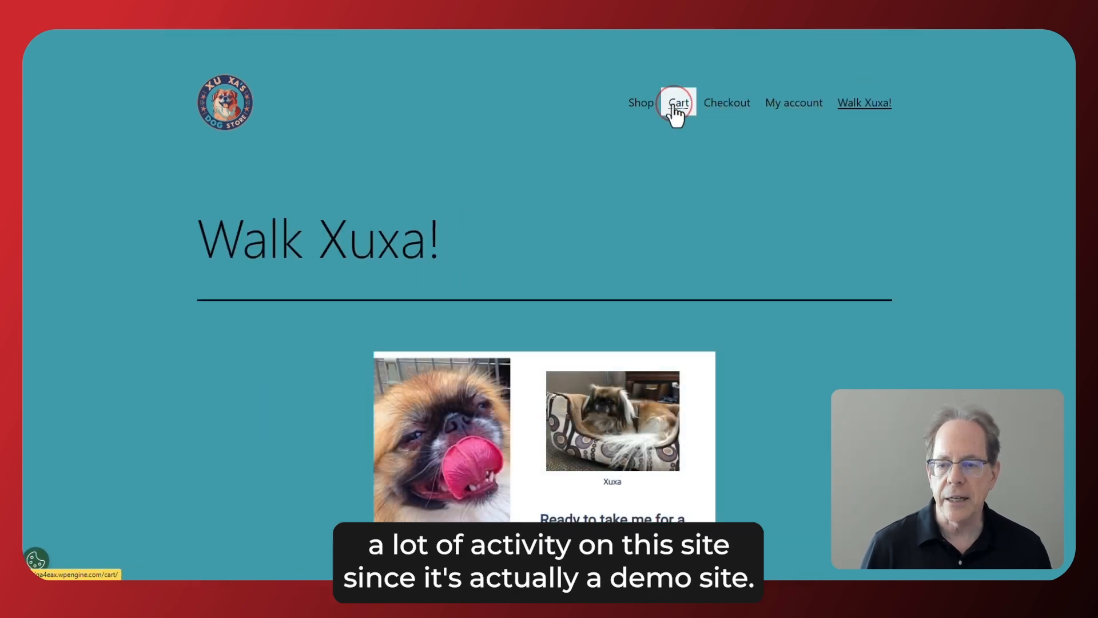
pyautogui.click(643, 106)
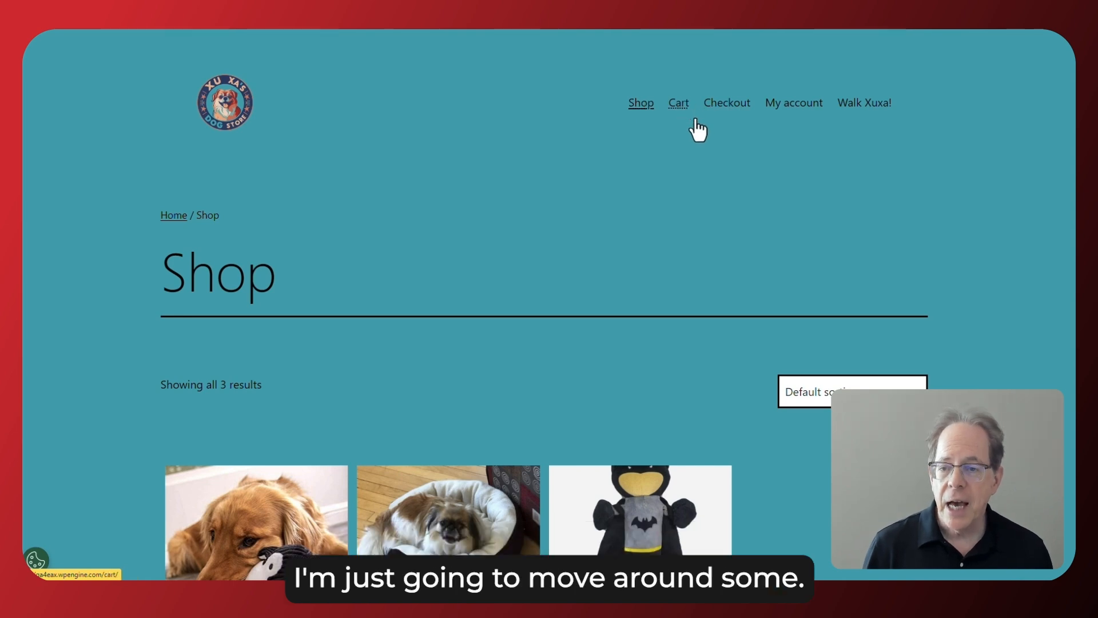
pyautogui.scroll(-5, 701, 304)
pyautogui.click(597, 381)
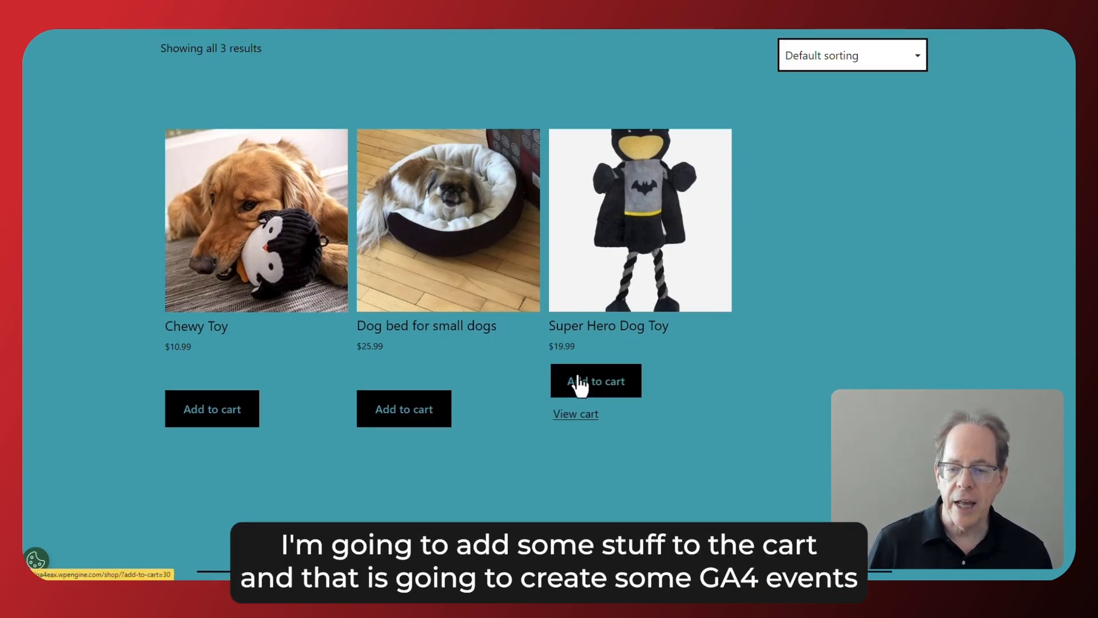
pyautogui.scroll(-2, 974, 216)
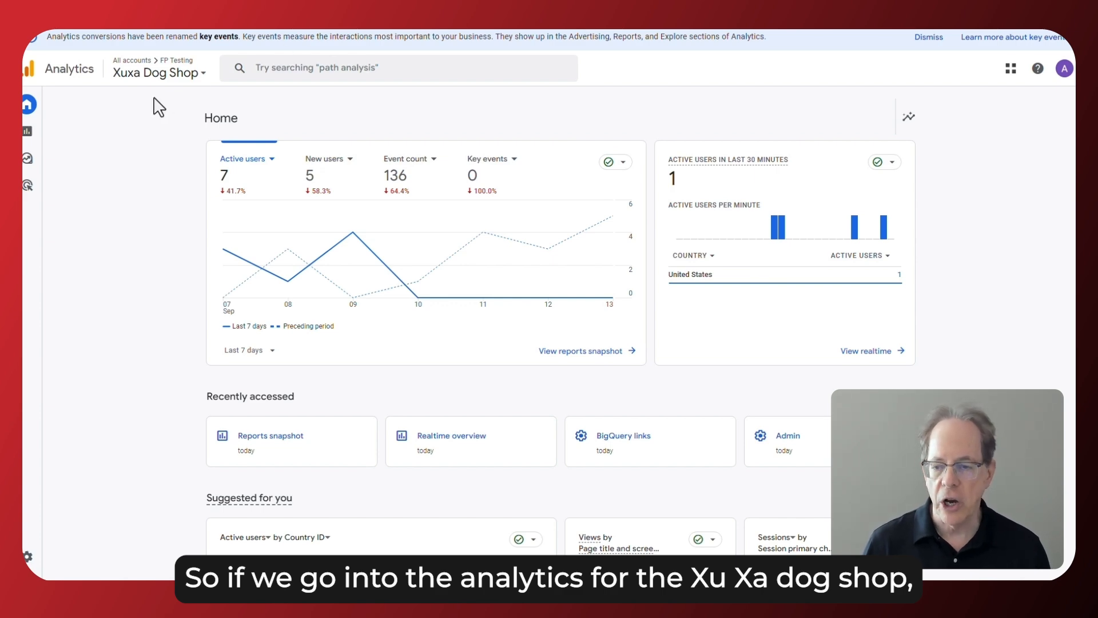
# Step: Review recent activity in the Reports snapshot of the Xuxa Dog Shop property in Google Analytics
pyautogui.moveTo(98, 154)
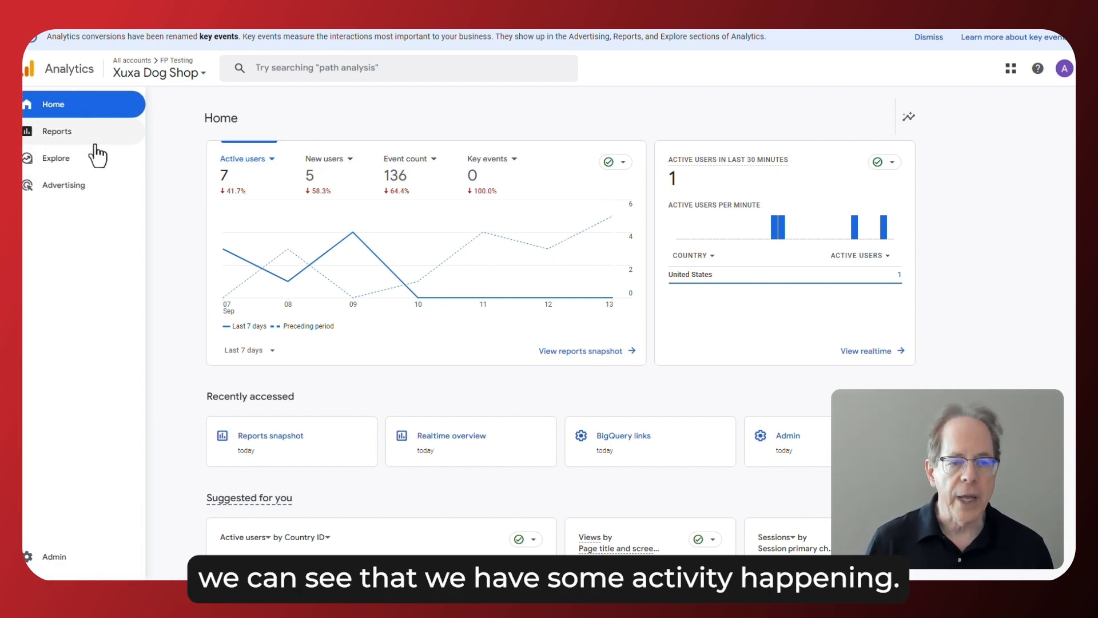
pyautogui.click(60, 132)
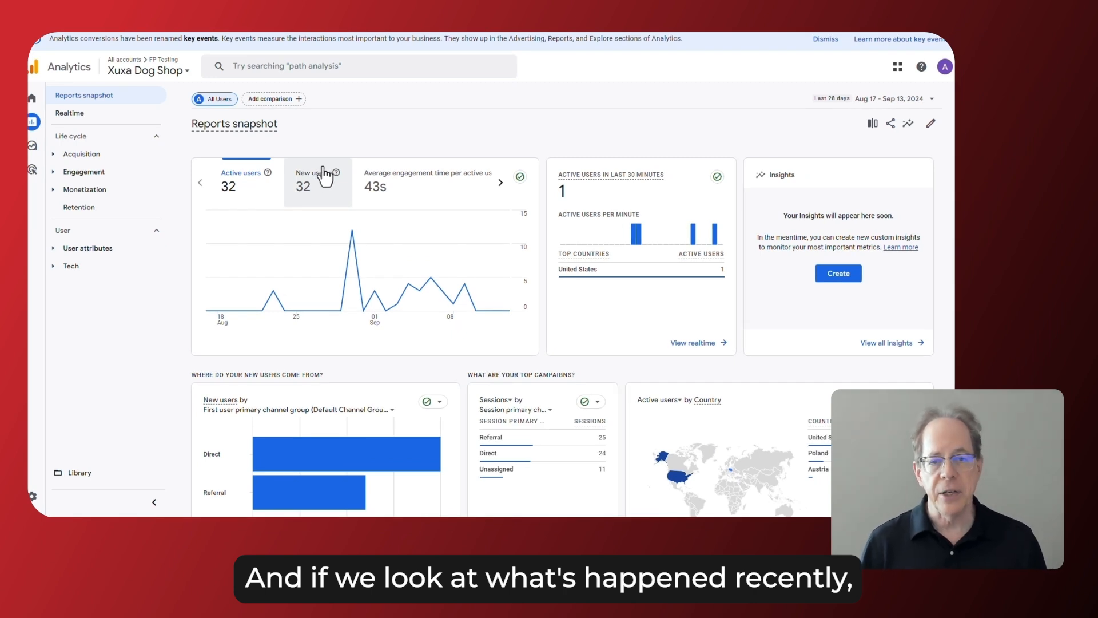
pyautogui.scroll(-2, 499, 215)
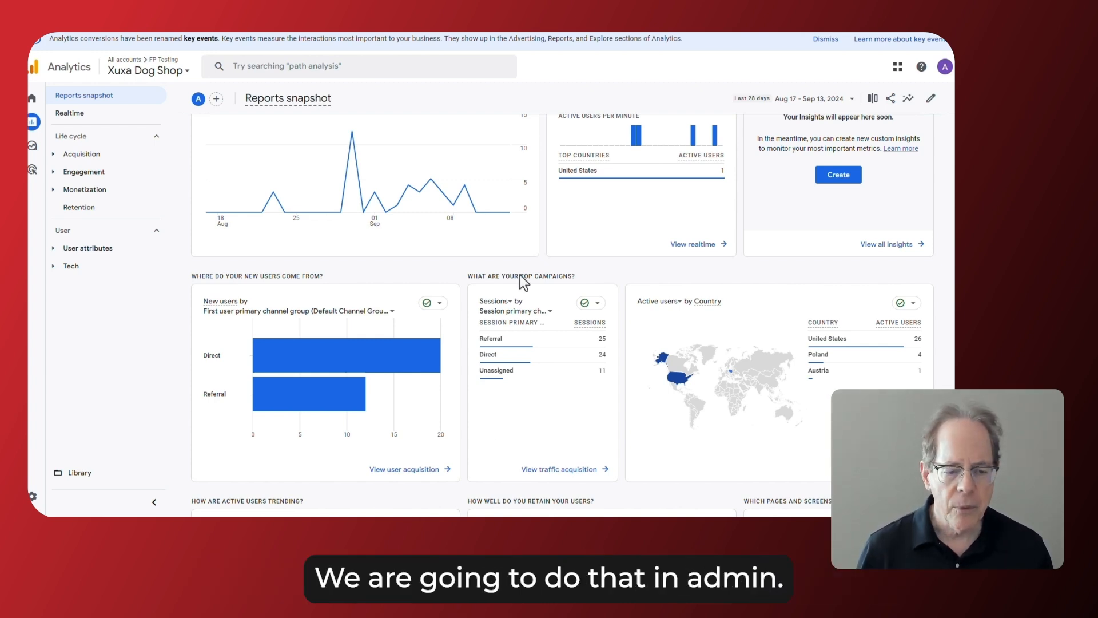
# Step: Open the BigQuery product links in the property's admin settings and start creating a new link
pyautogui.click(67, 503)
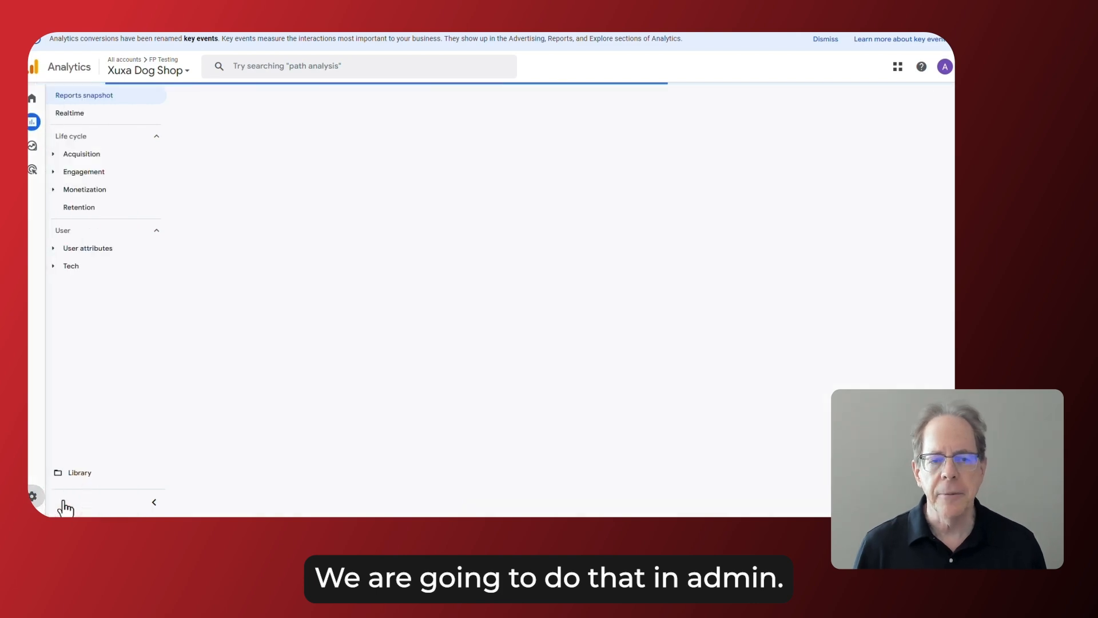
pyautogui.scroll(-3, 532, 400)
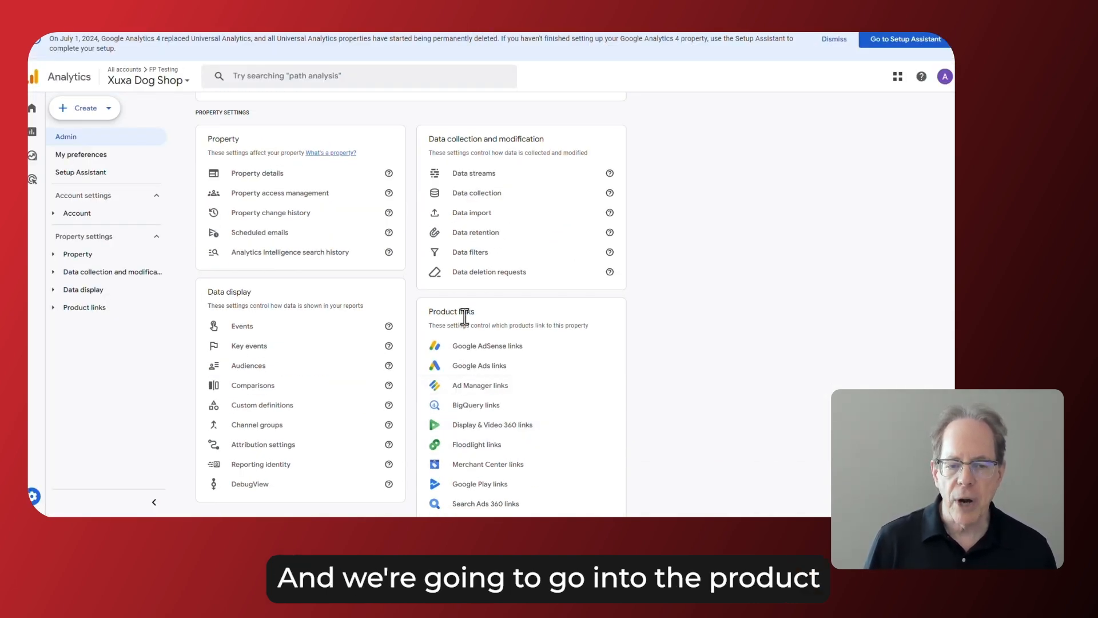
pyautogui.click(491, 409)
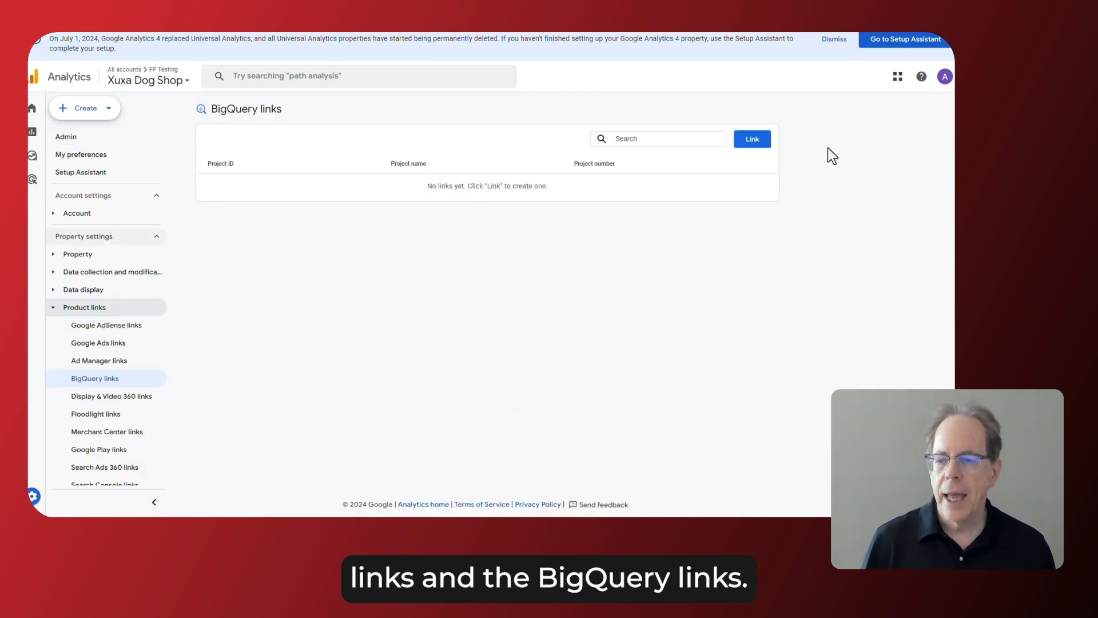
pyautogui.click(753, 139)
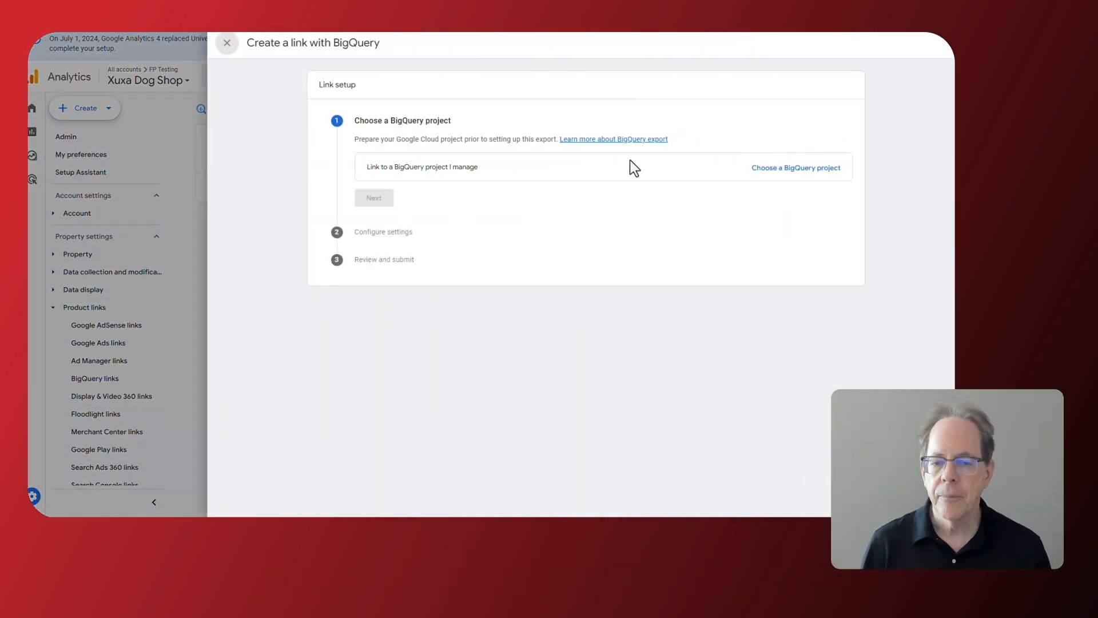
# Step: Choose the CXL Example project for the BigQuery link, keeping United States (us) as the data location
pyautogui.click(795, 167)
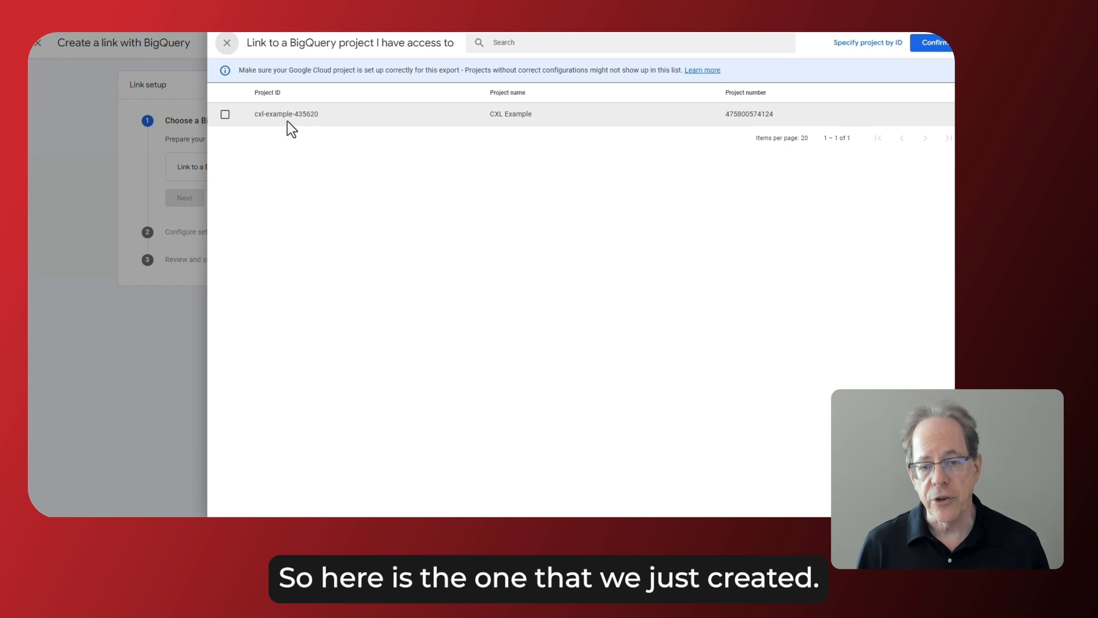
pyautogui.click(226, 114)
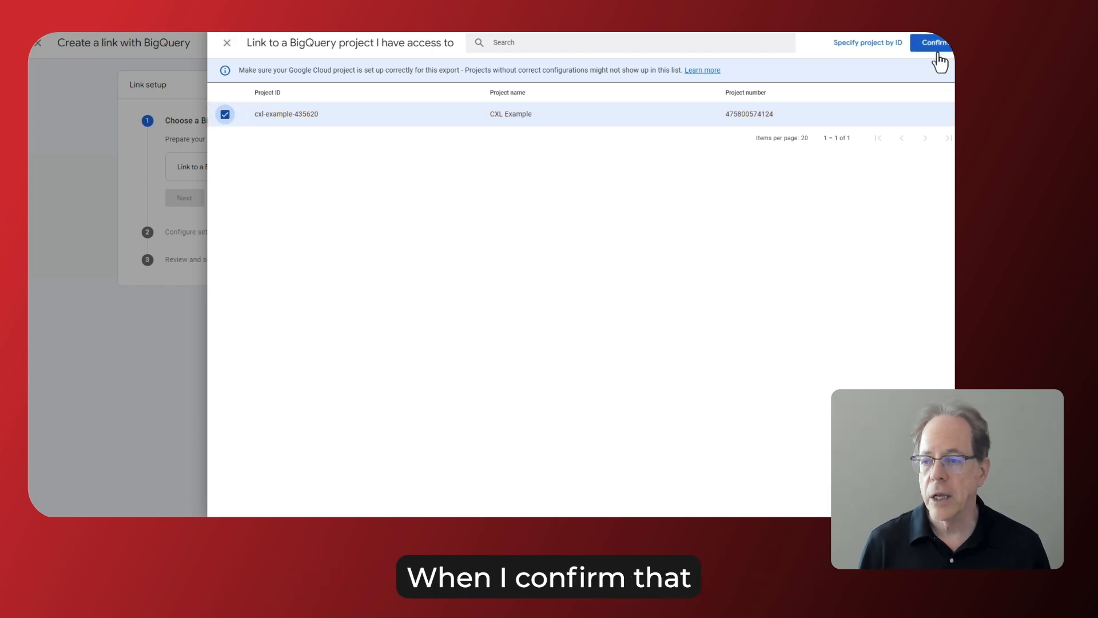
pyautogui.click(936, 43)
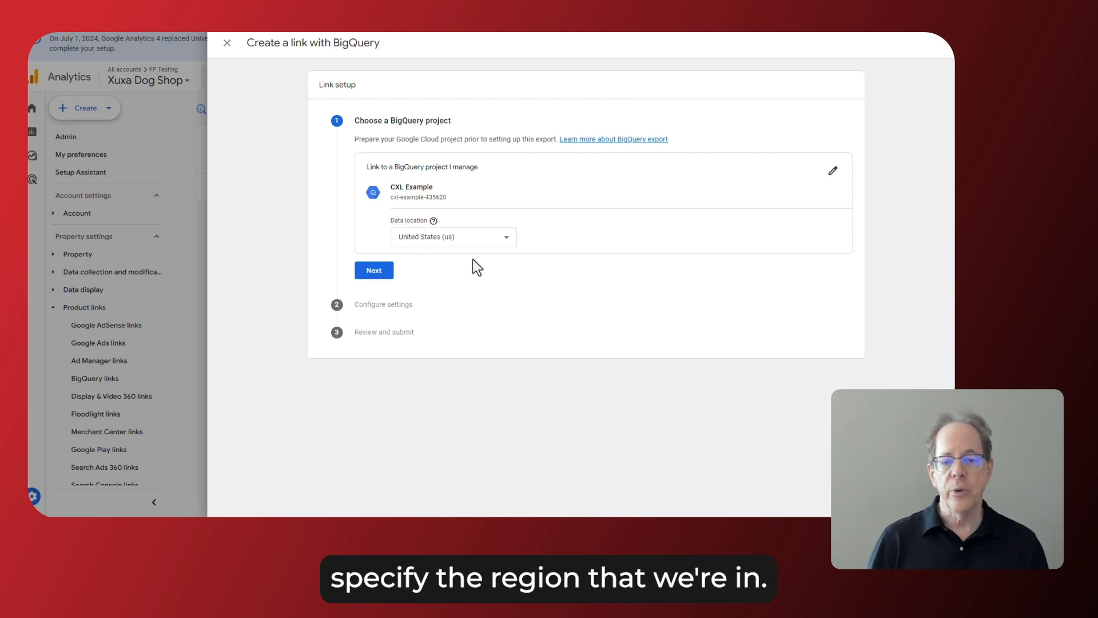
pyautogui.click(375, 273)
# Step: Enable only the Daily export type for event data, leave user data export off, and submit the BigQuery link
pyautogui.scroll(-4, 457, 275)
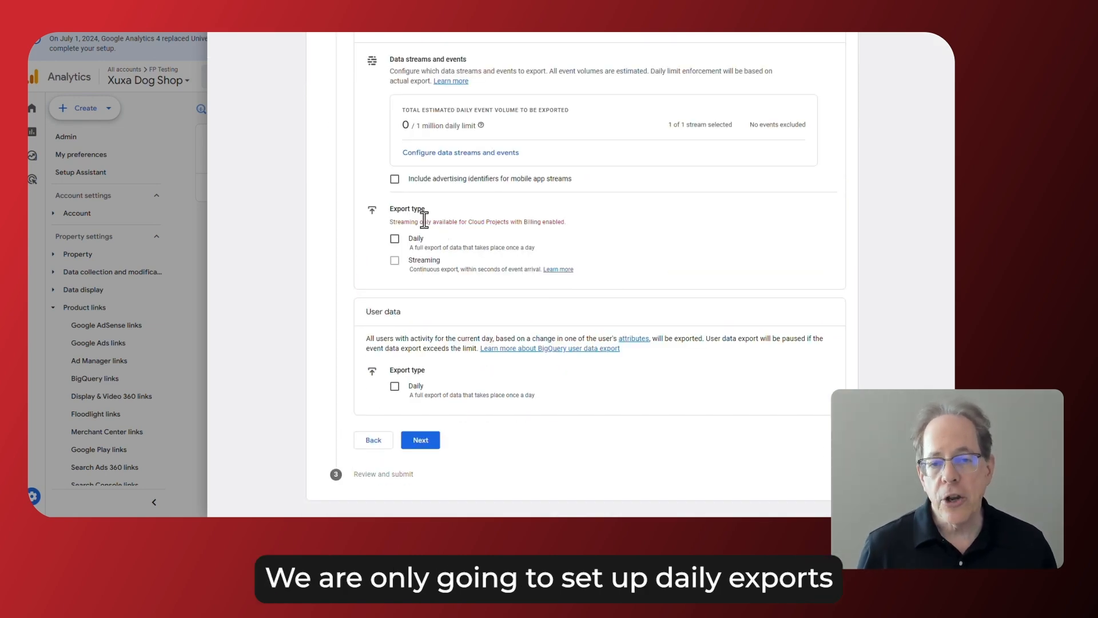
pyautogui.click(394, 238)
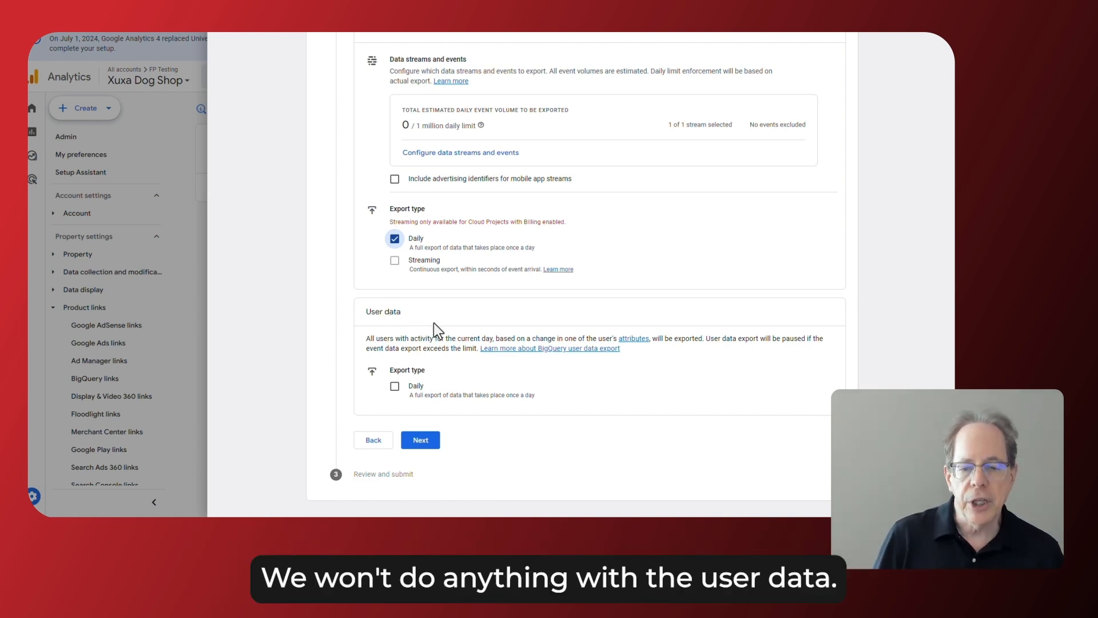
pyautogui.click(421, 445)
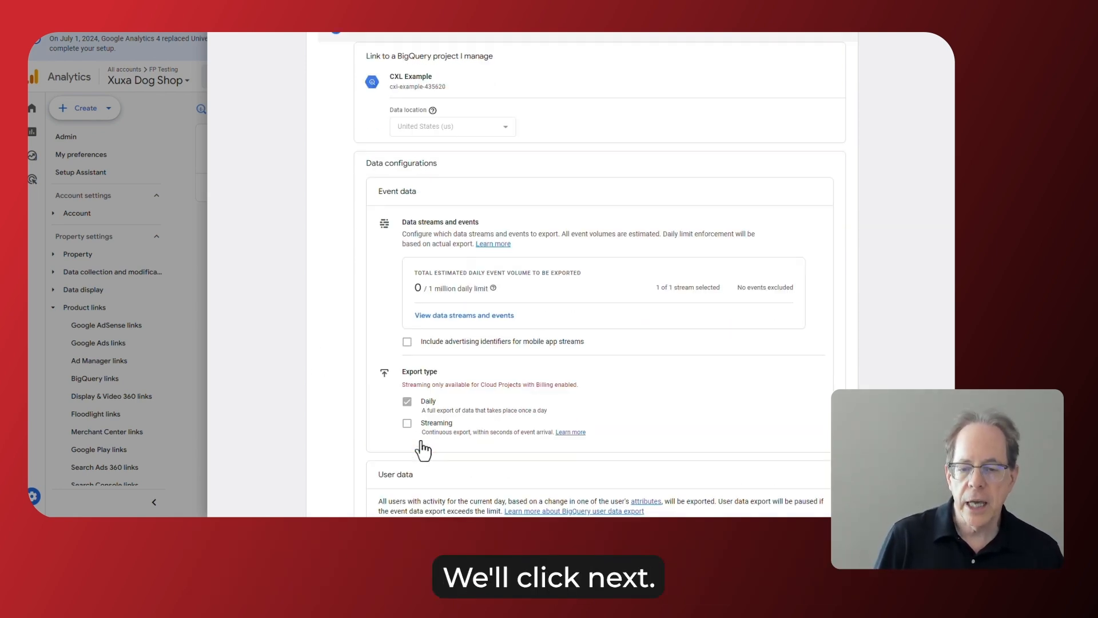
pyautogui.scroll(-3, 546, 364)
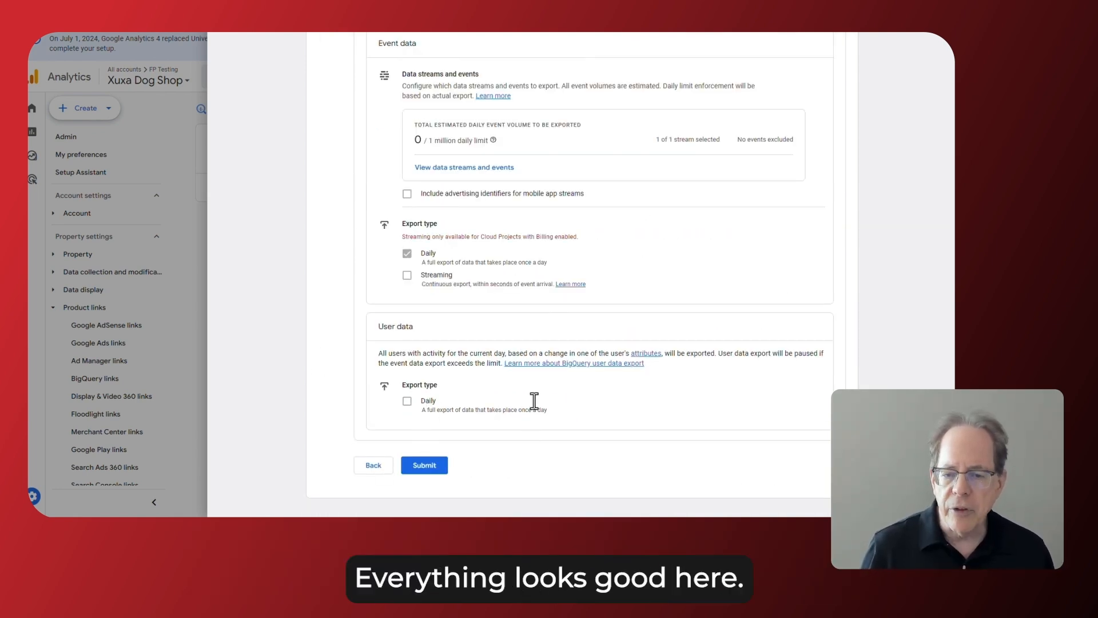
pyautogui.click(423, 468)
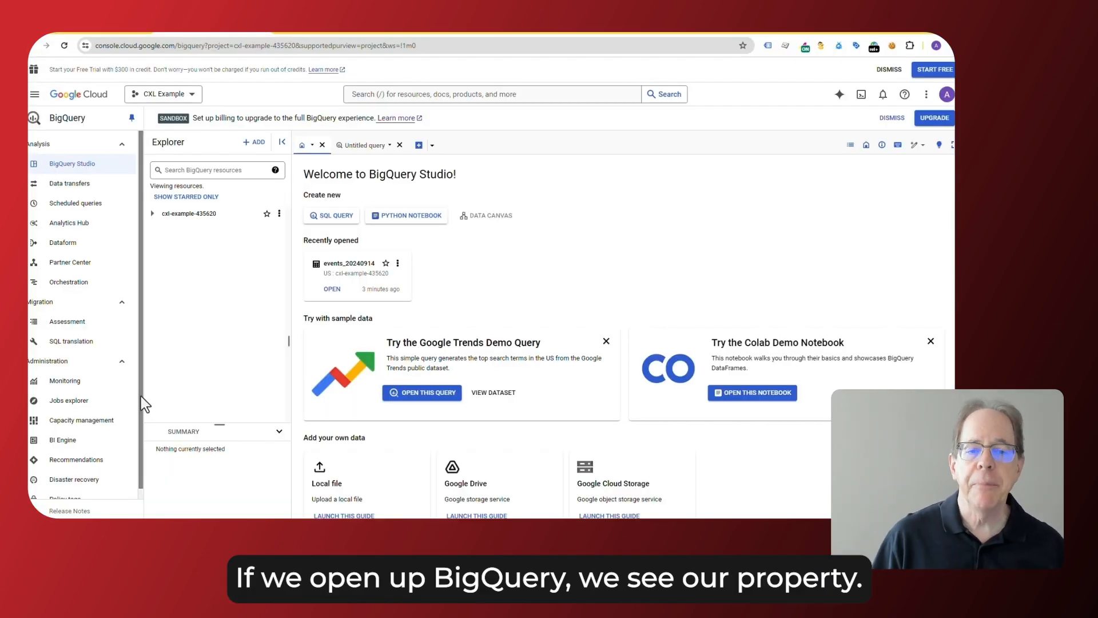
# Step: In BigQuery, expand the project's analytics dataset, open the events_ table, and examine its event preview and schema
pyautogui.click(151, 216)
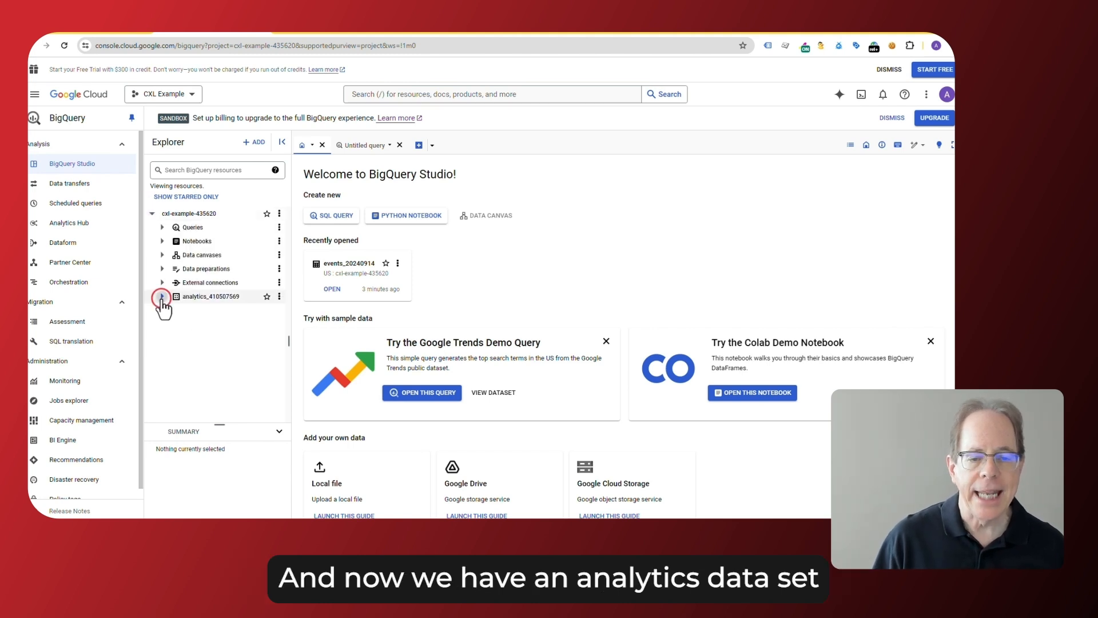
pyautogui.click(162, 297)
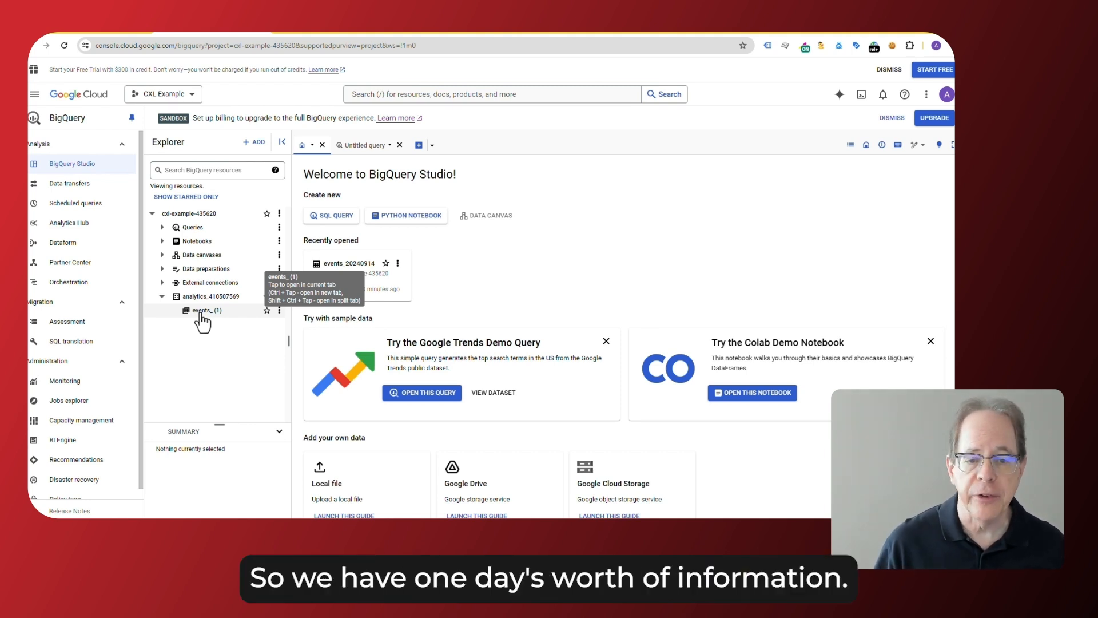
pyautogui.click(200, 313)
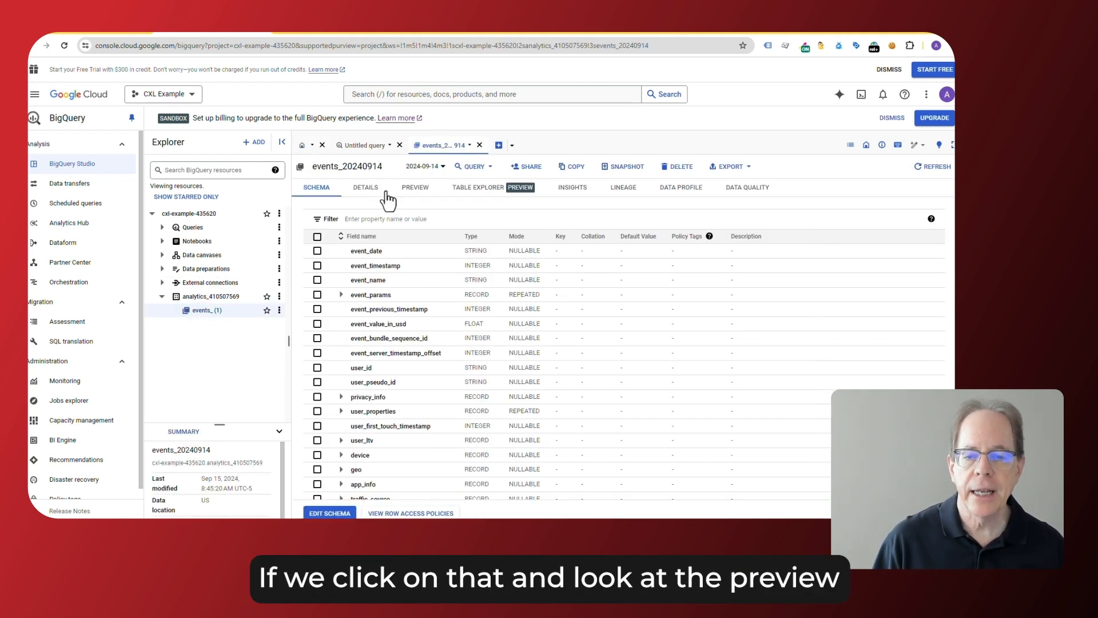
pyautogui.click(417, 190)
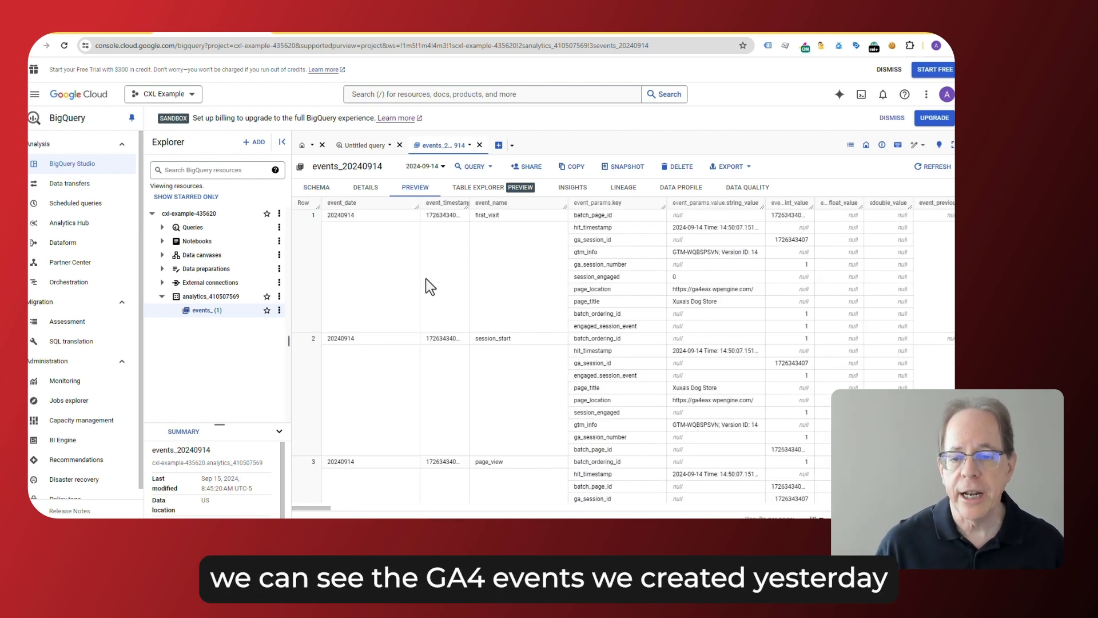
pyautogui.scroll(-5, 509, 326)
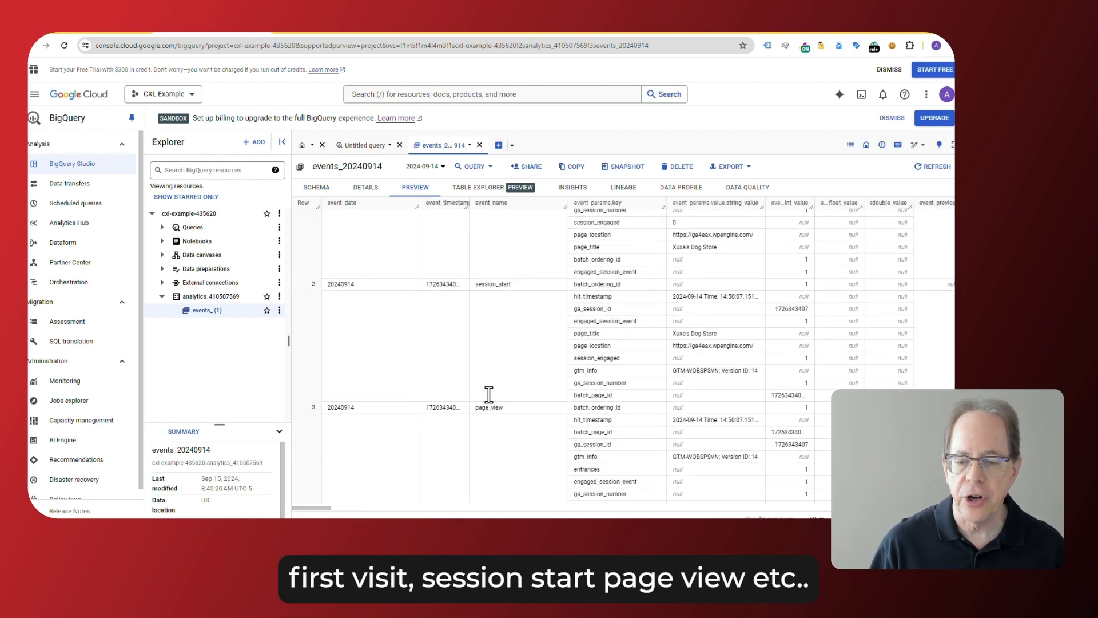
pyautogui.scroll(5, 483, 355)
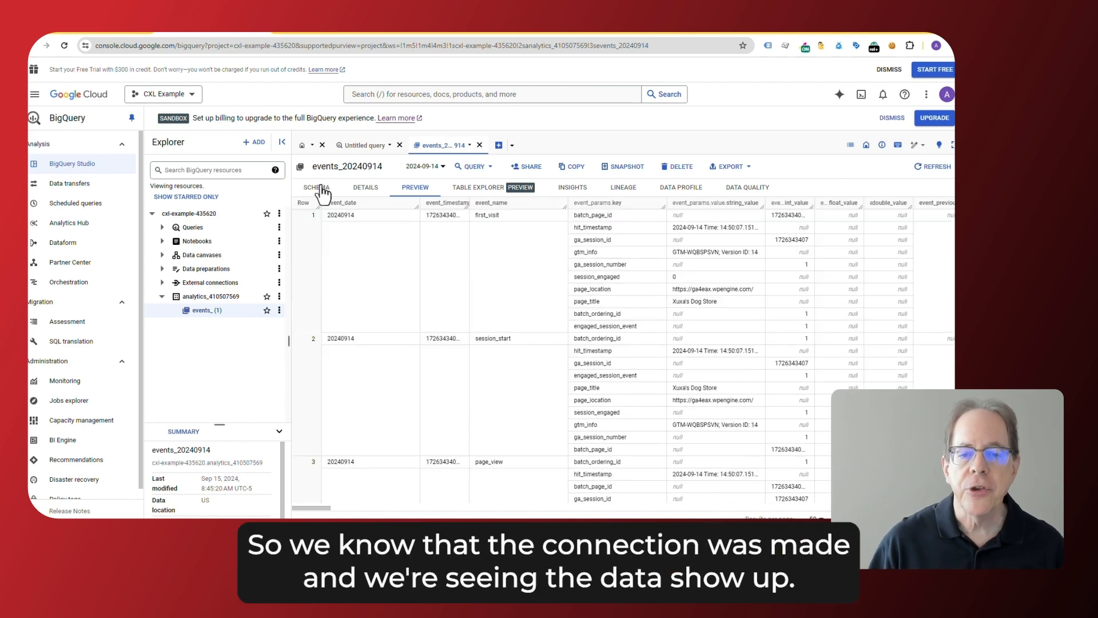
pyautogui.click(322, 188)
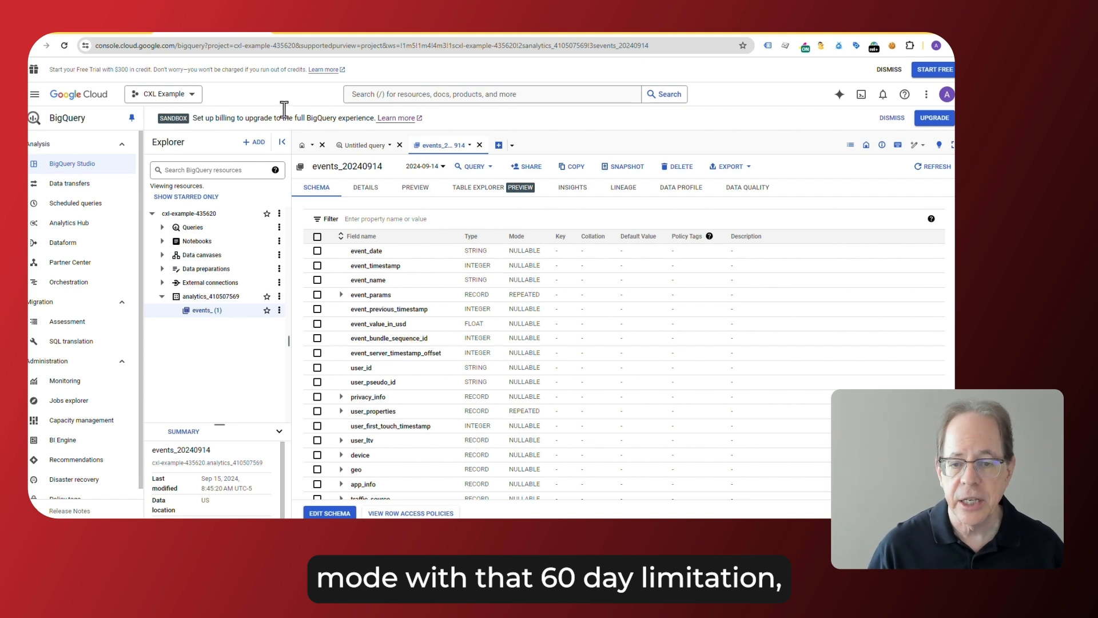
# Step: Try to set the expiration time of the events_20240914 table to None in its table details
pyautogui.click(367, 193)
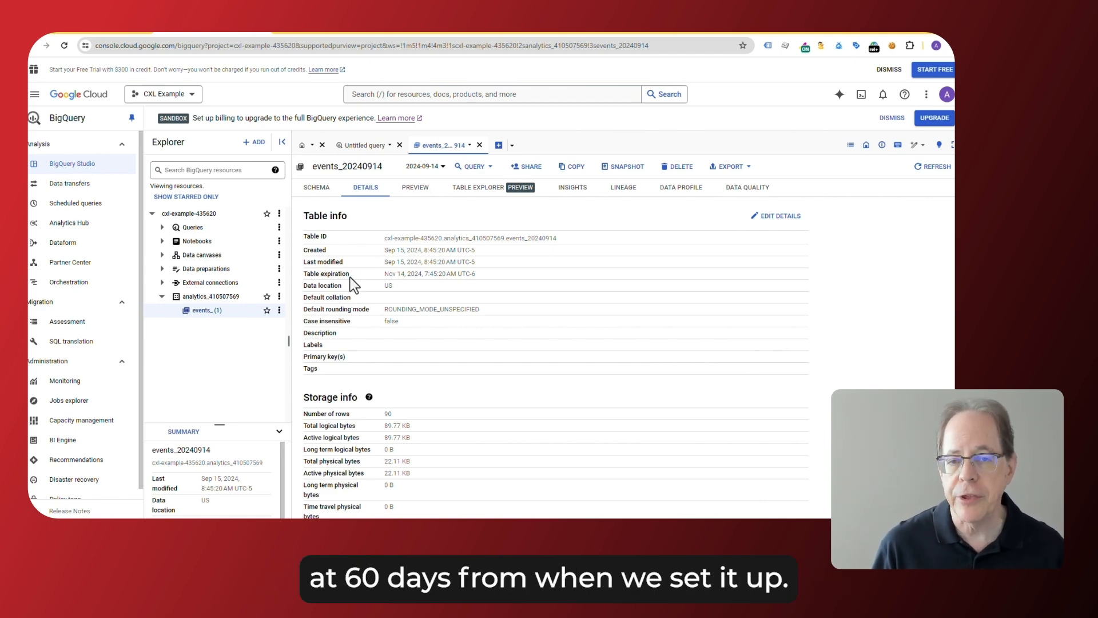
pyautogui.click(767, 217)
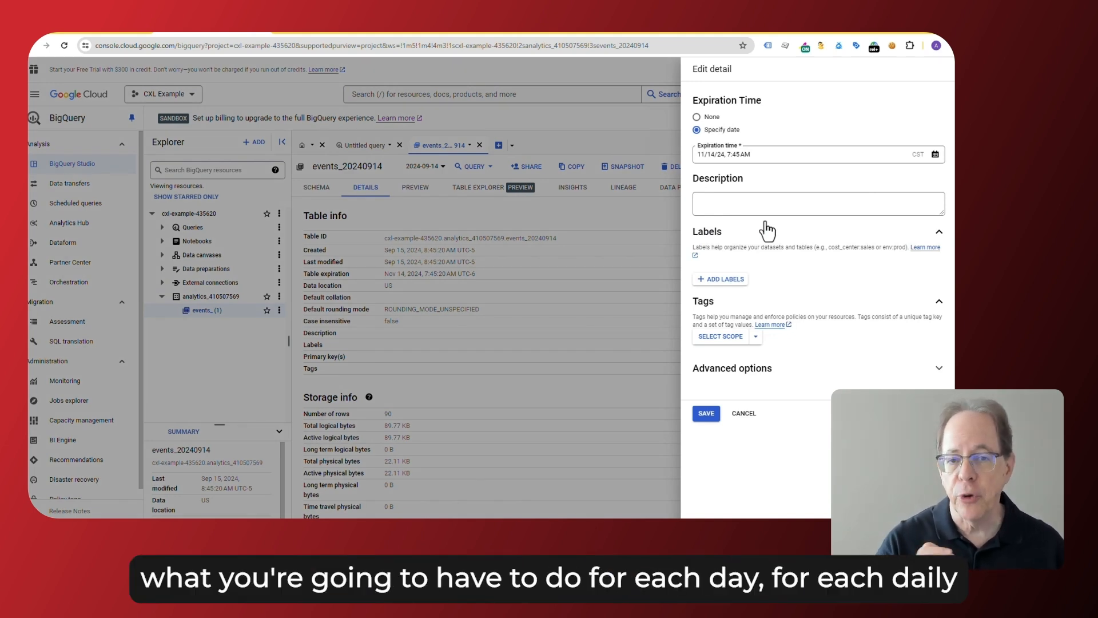
pyautogui.click(697, 116)
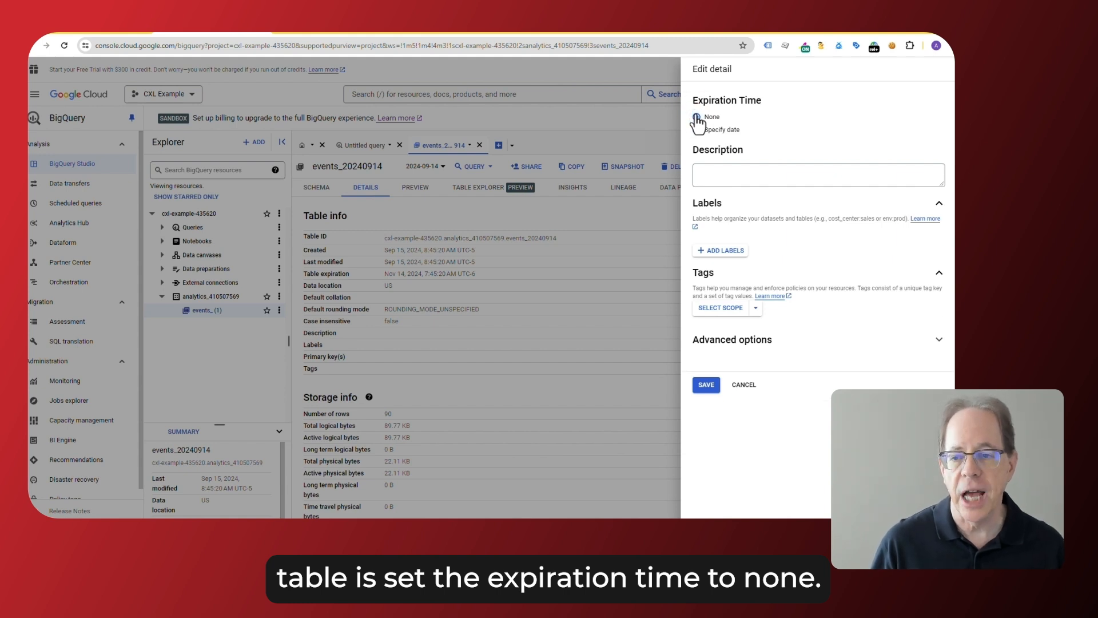
pyautogui.click(706, 385)
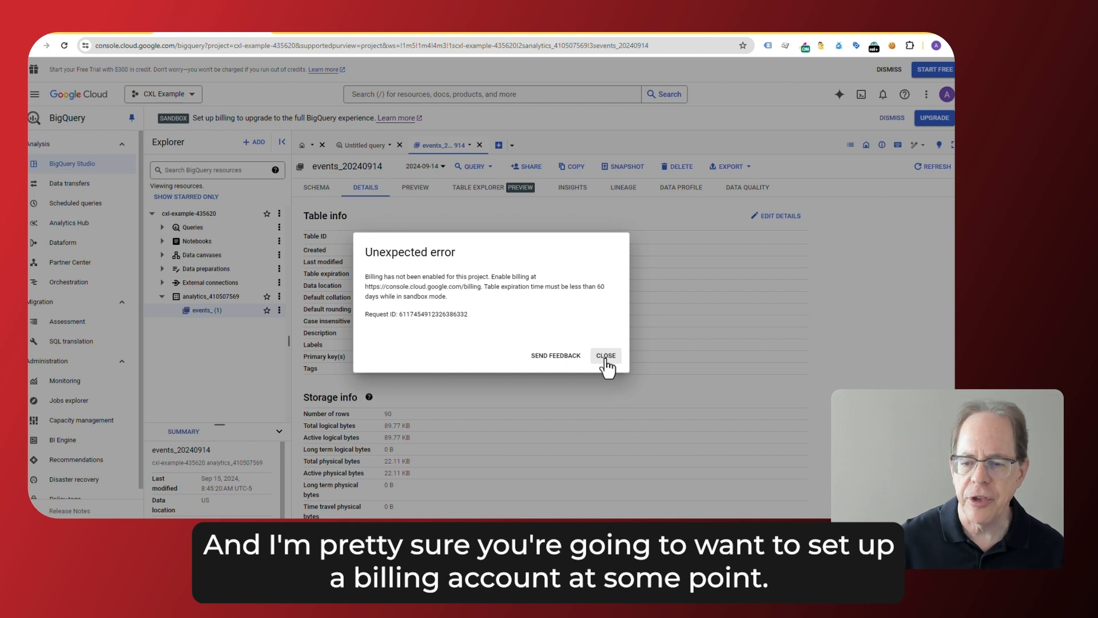
pyautogui.click(606, 355)
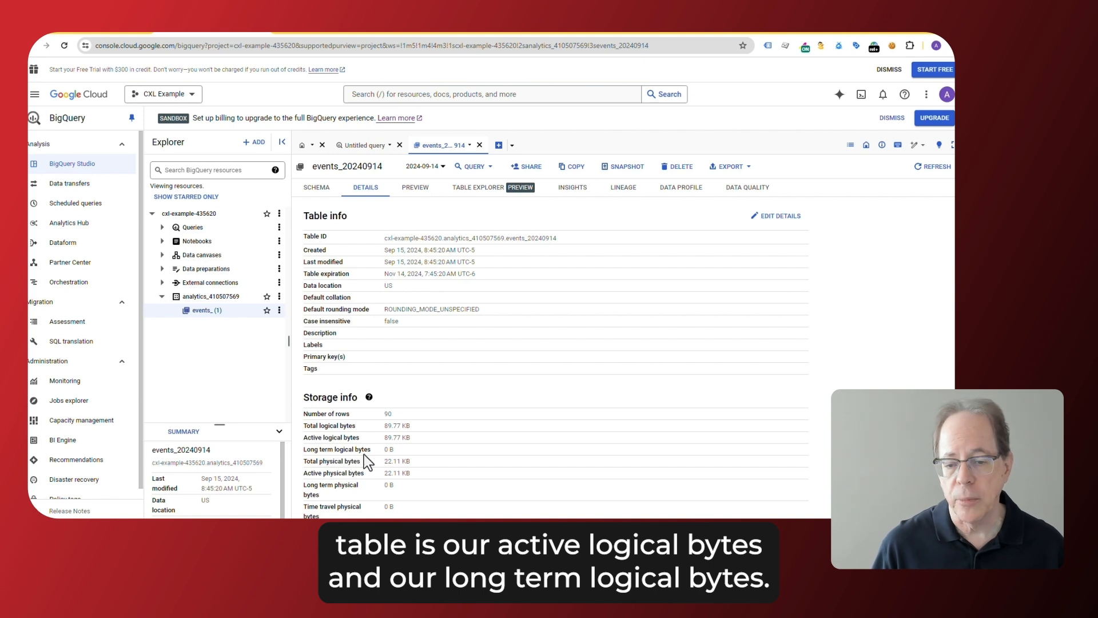
# Step: Check the active logical bytes value in the table's storage info
pyautogui.moveTo(384, 438); pyautogui.dragTo(411, 438)
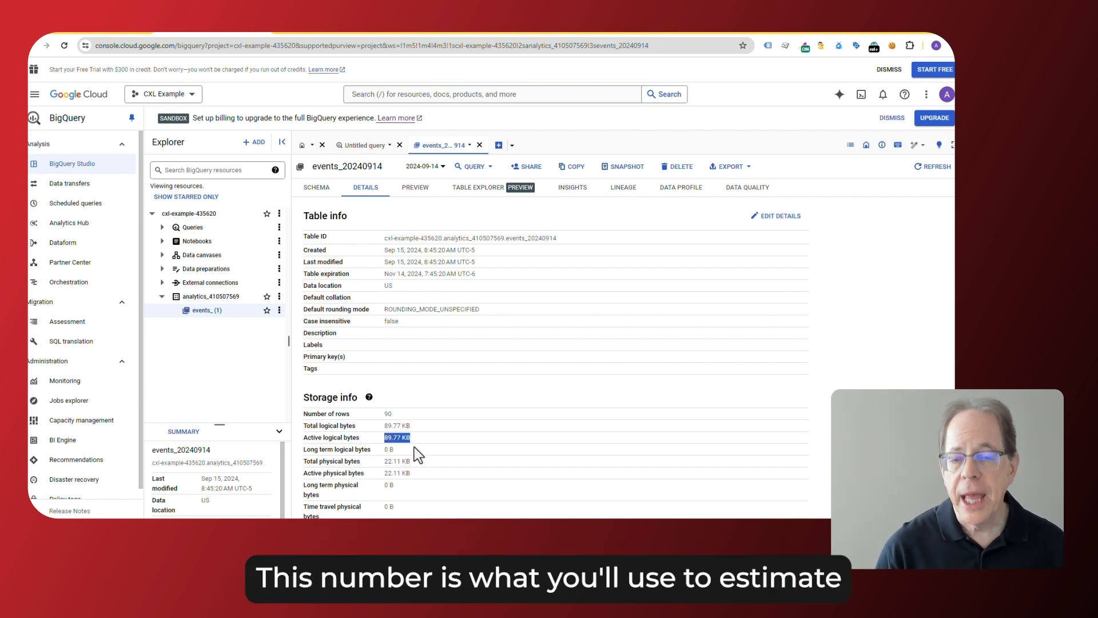